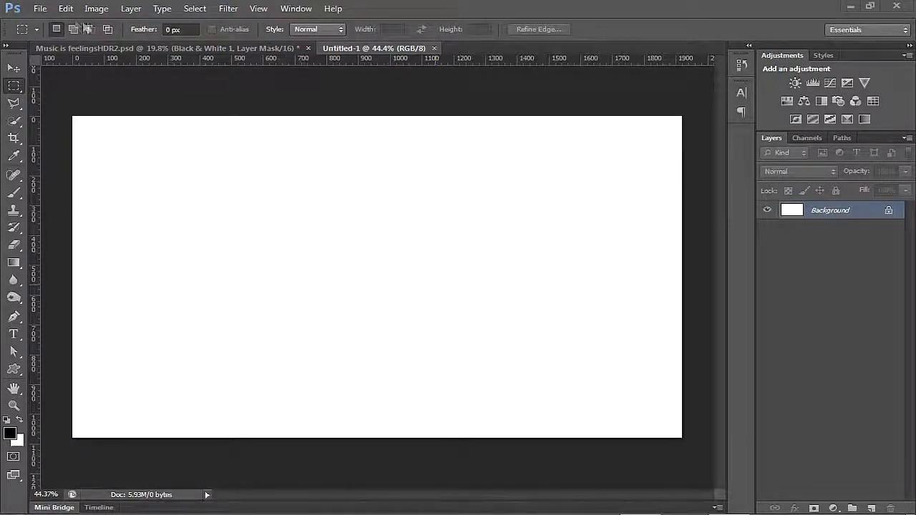
- Merge the three exposures DSC04740, DSC04741 and DSC04742 with Merge to HDR Pro, keeping automatic source image alignment enabled
click(42, 13)
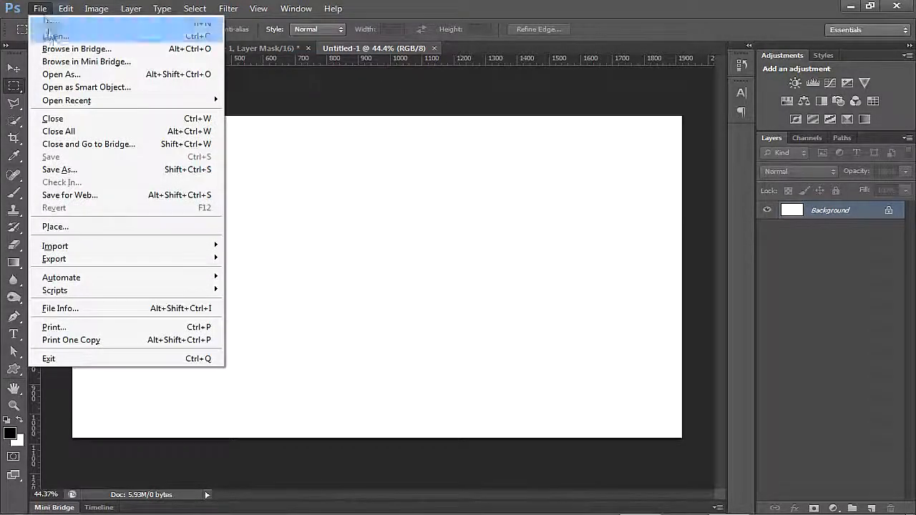
mouse_move(213, 284)
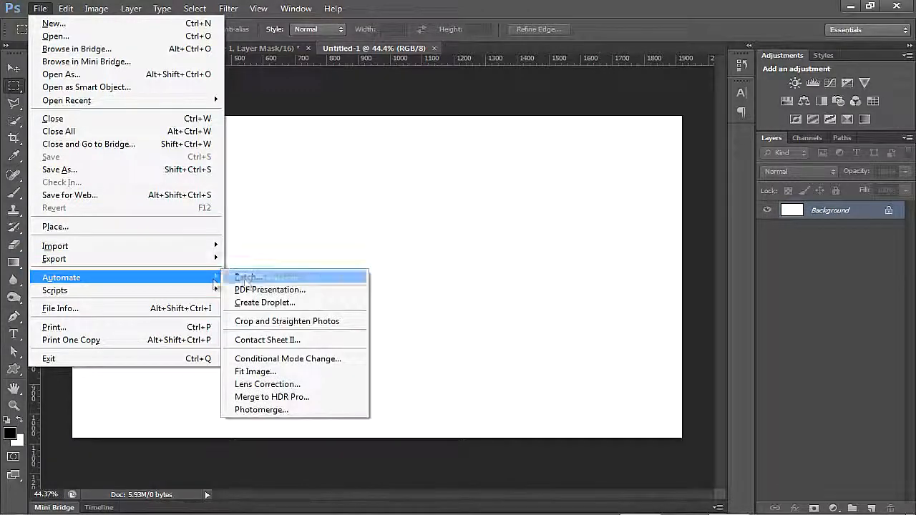
click(289, 398)
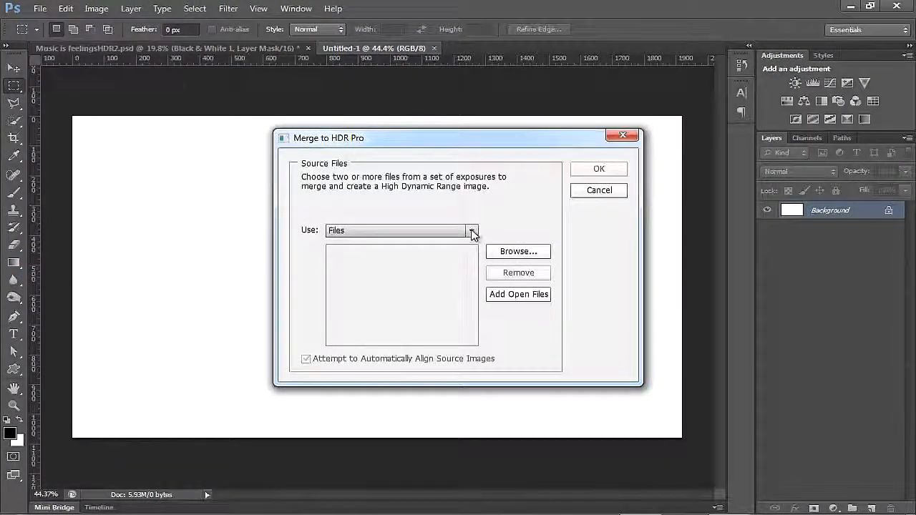
click(506, 257)
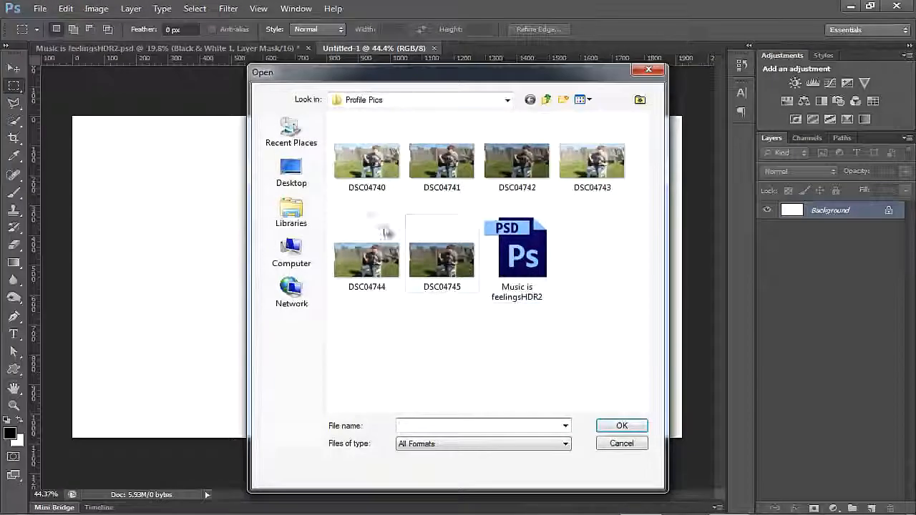
click(366, 166)
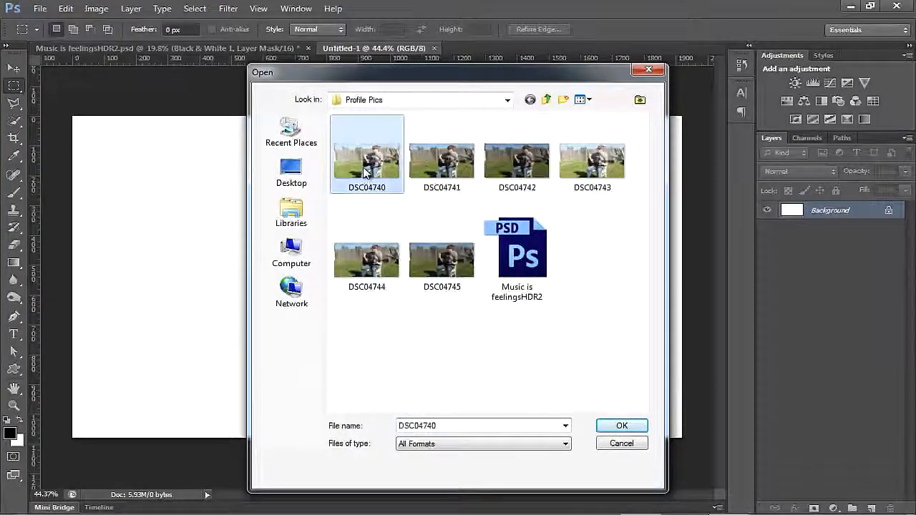
shift+click(525, 172)
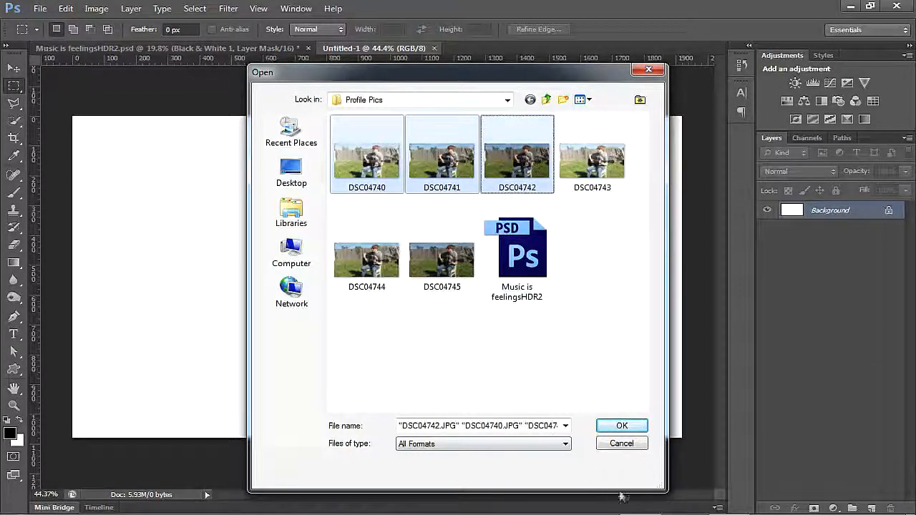
click(622, 428)
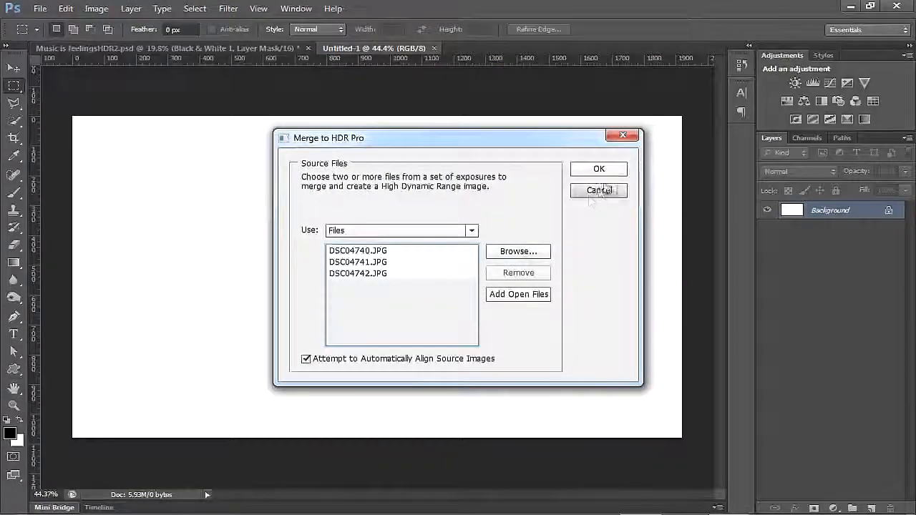
click(599, 170)
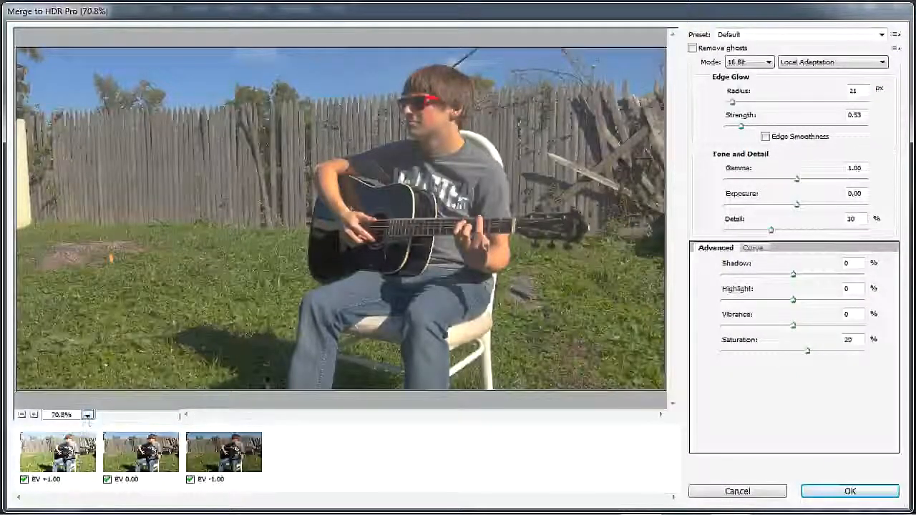
- Enable Remove ghosts for the HDR merge after inspecting the guitar neck and hands at 200%, and fit the preview in view
click(88, 415)
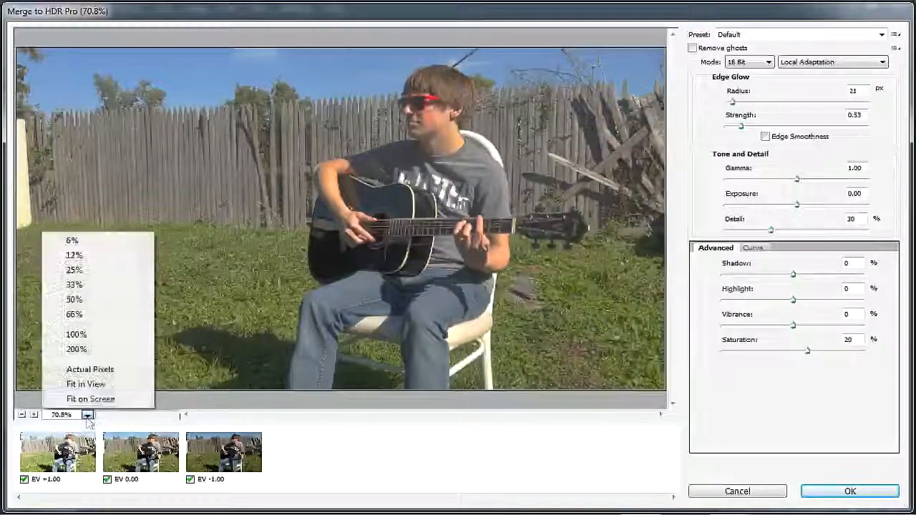
click(100, 349)
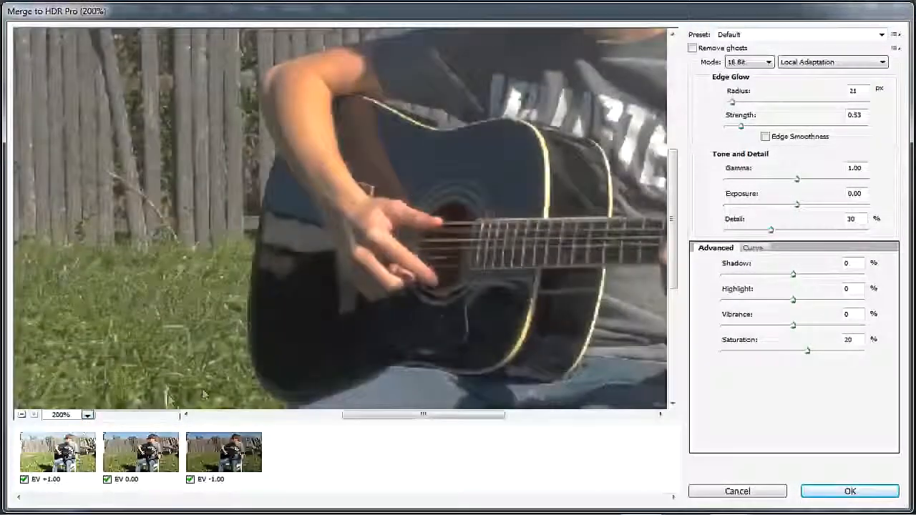
drag(379, 415, 493, 416)
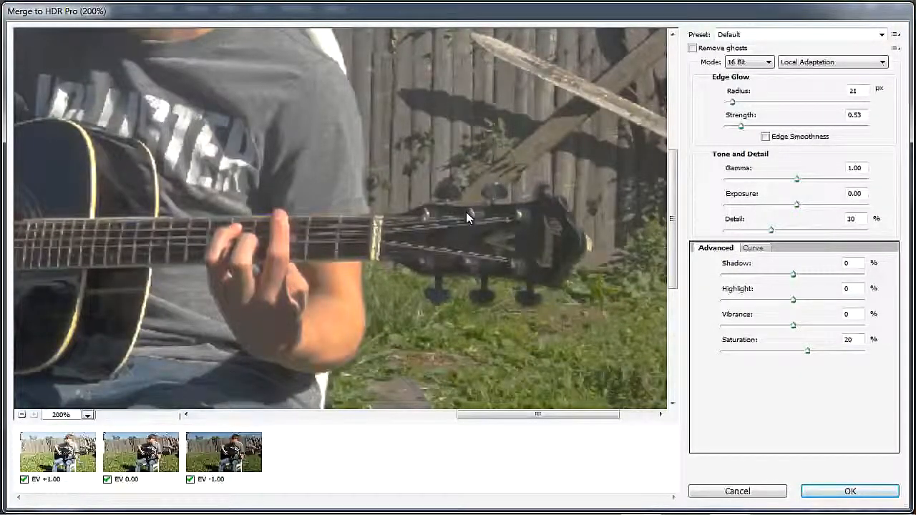
click(693, 49)
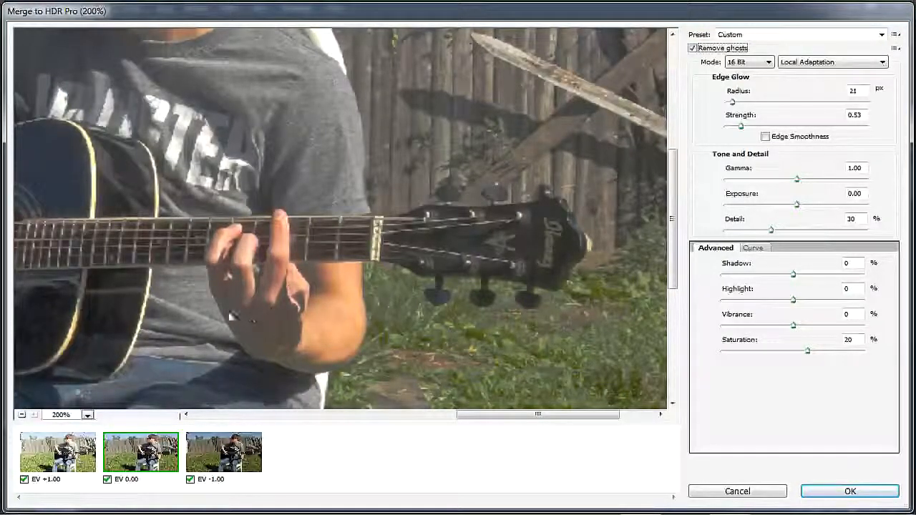
click(87, 416)
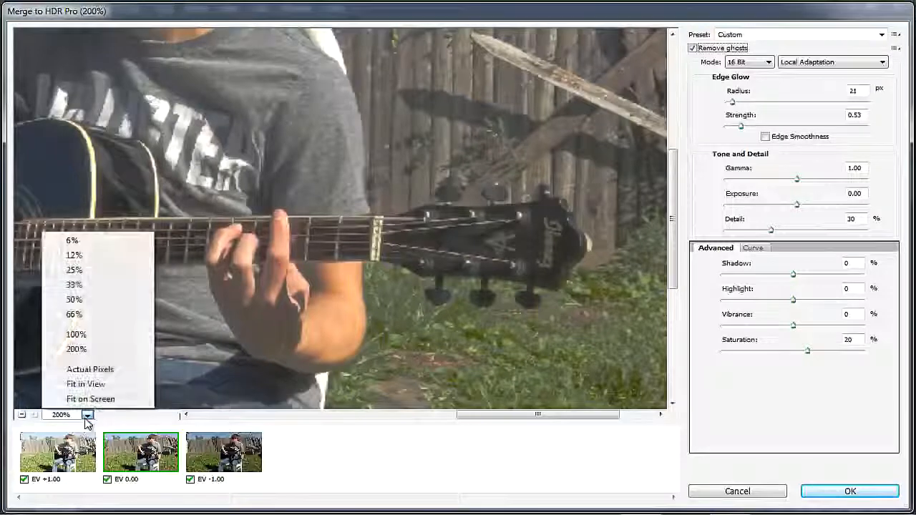
click(109, 385)
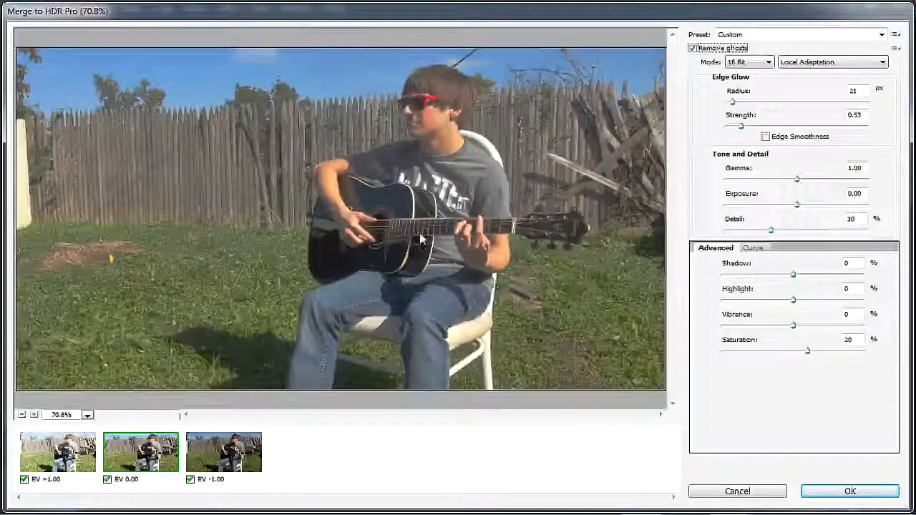
- Set the HDR merge's Edge Glow radius to 88 px and try both Shadow extremes, leaving Shadow at -100%
drag(733, 102, 752, 104)
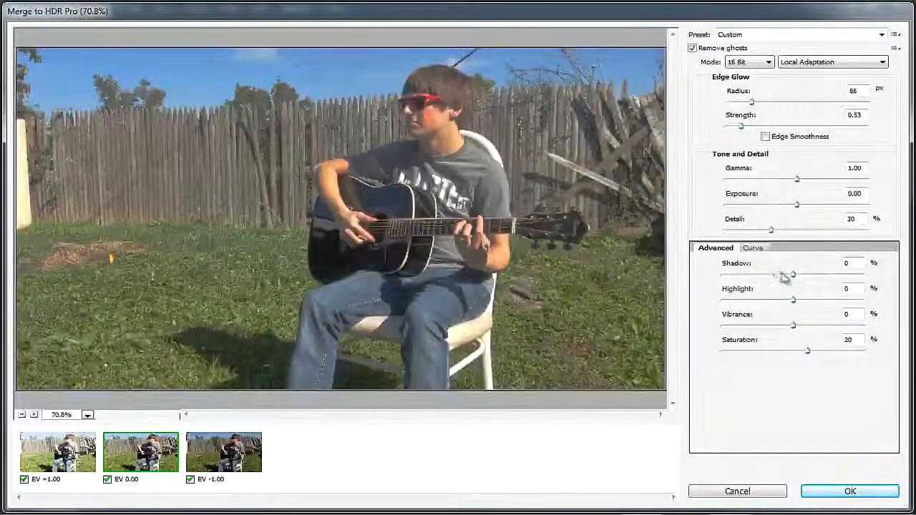
drag(793, 276, 896, 286)
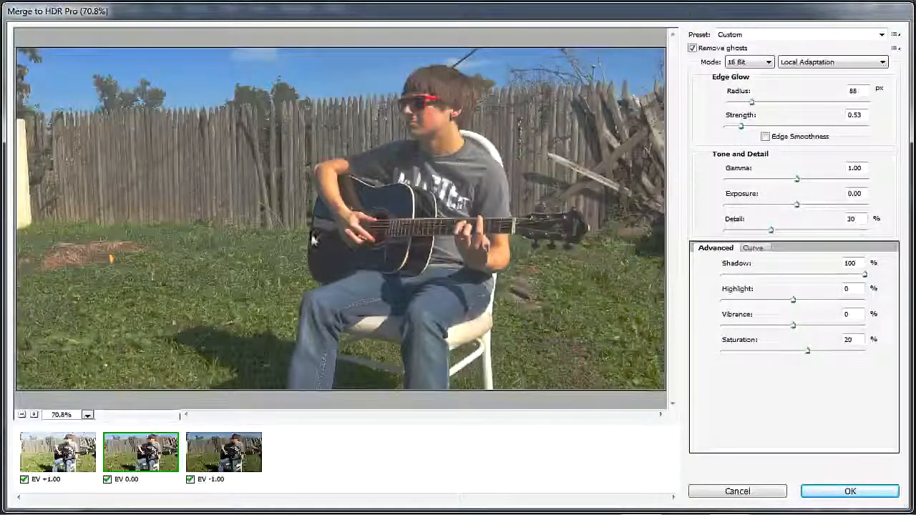
drag(864, 277, 695, 275)
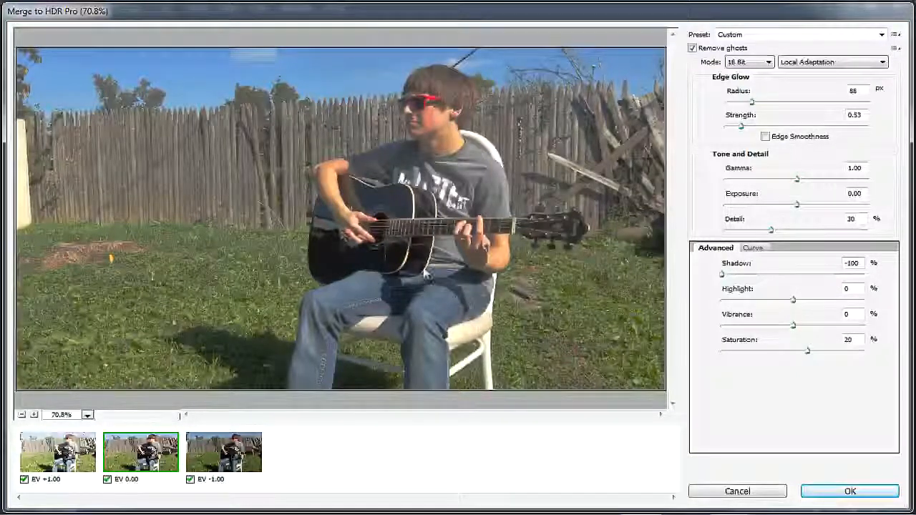
- Set the HDR merge's Highlight to 13%, trying both extremes first, Vibrance to 10% and Saturation to 8%
click(793, 299)
drag(793, 304, 716, 302)
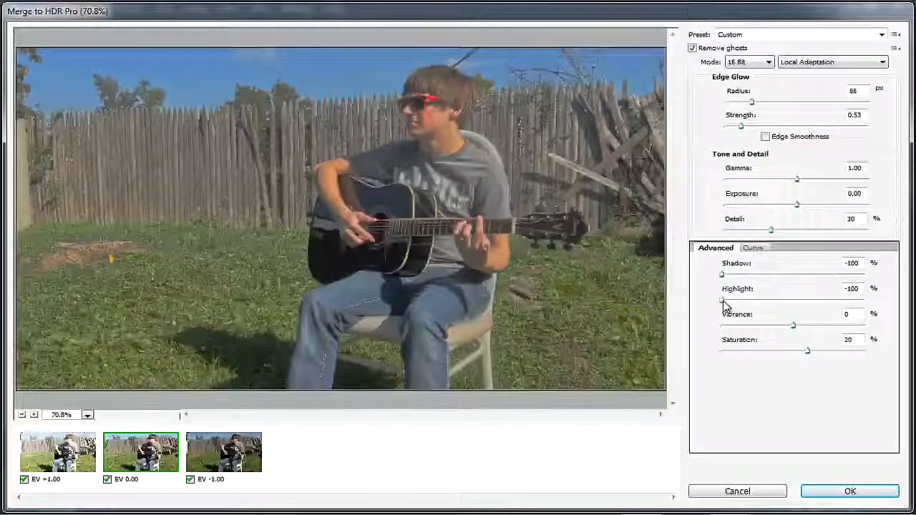
drag(721, 299, 887, 310)
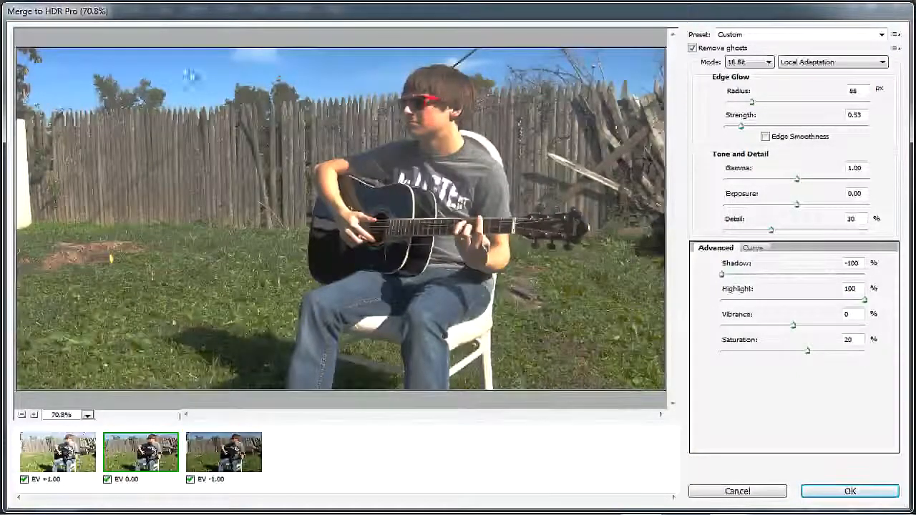
drag(865, 299, 803, 304)
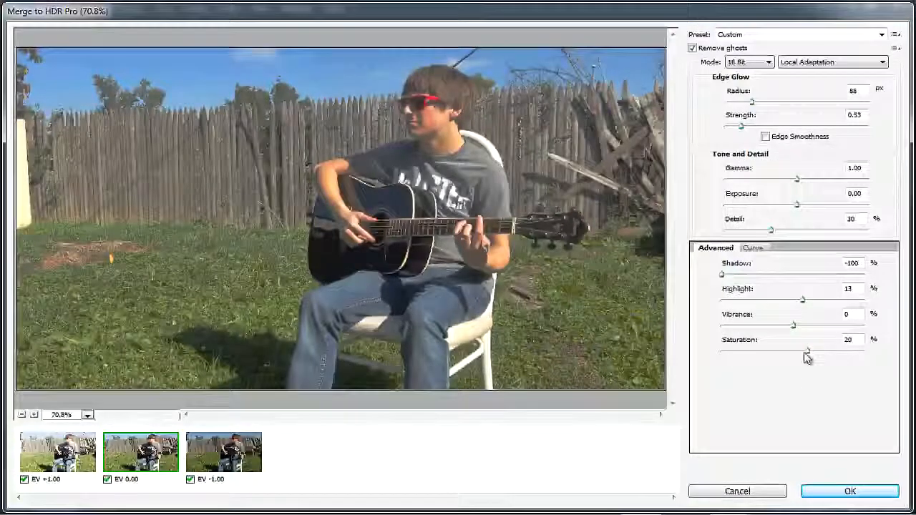
click(794, 326)
drag(829, 331, 800, 356)
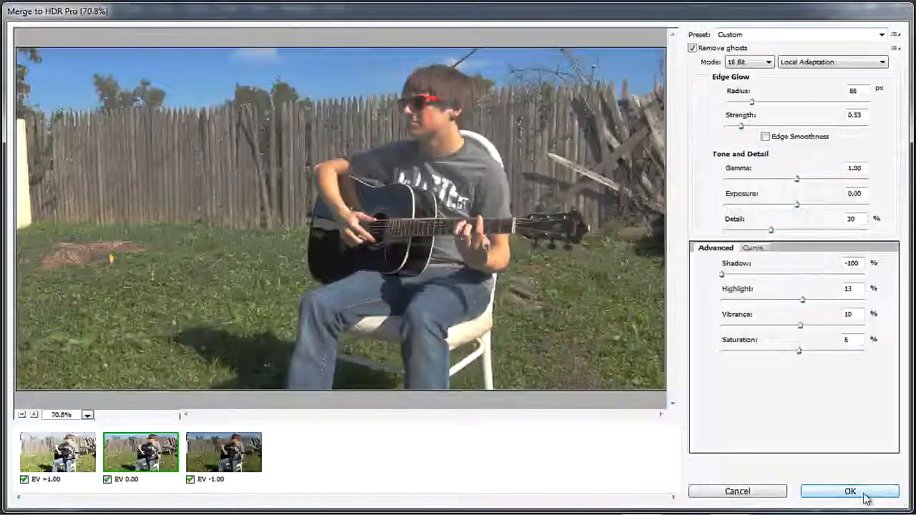
- Add a tone curve point at input 59% and output 61%, and finish the HDR merge as a new document
click(753, 249)
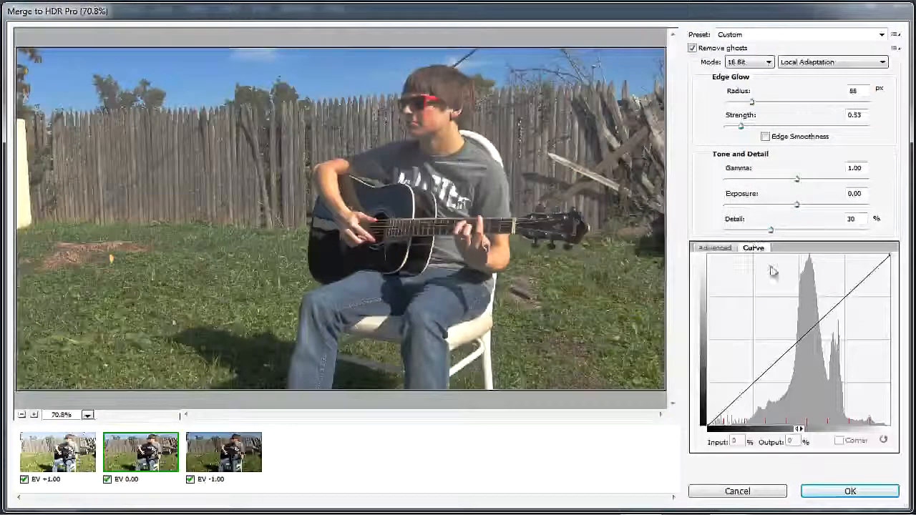
mouse_move(823, 319)
mouse_down()
mouse_move(862, 368)
mouse_move(816, 322)
mouse_up()
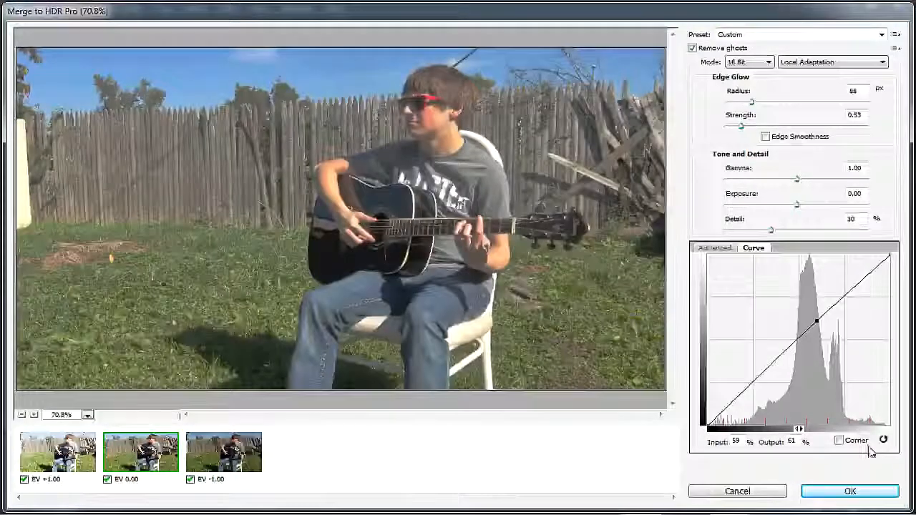
click(868, 493)
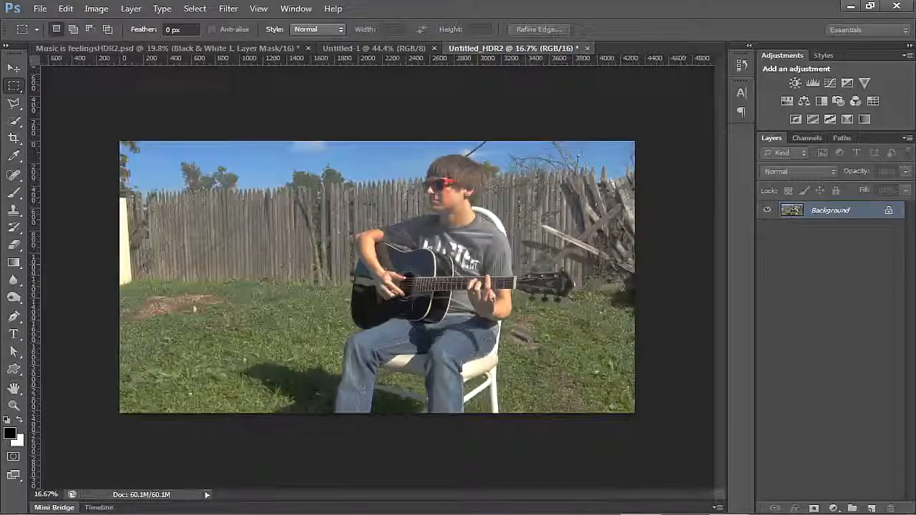
scroll(494, 252, up, 3)
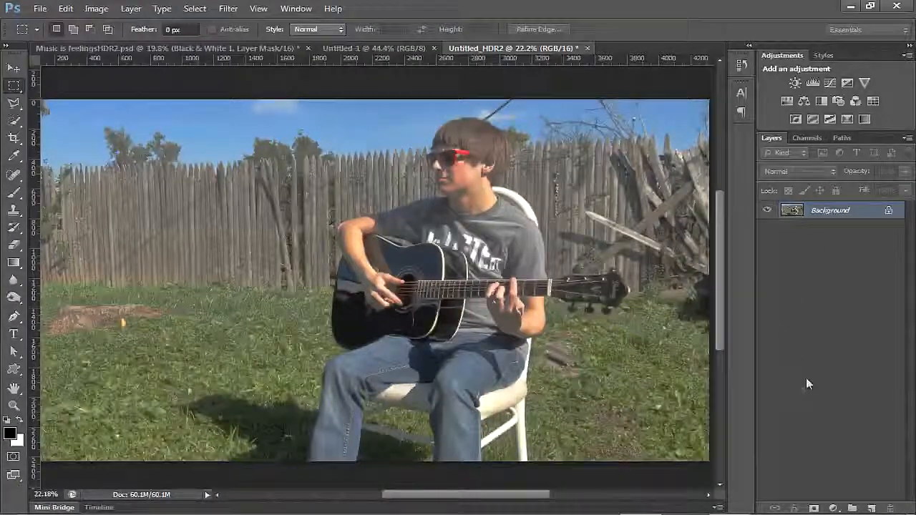
- Switch to the Music is feelingsHDR2.psd document and restore the visibility of the layers hidden while only Layer 0 was isolated
click(57, 48)
scroll(471, 347, up, 1)
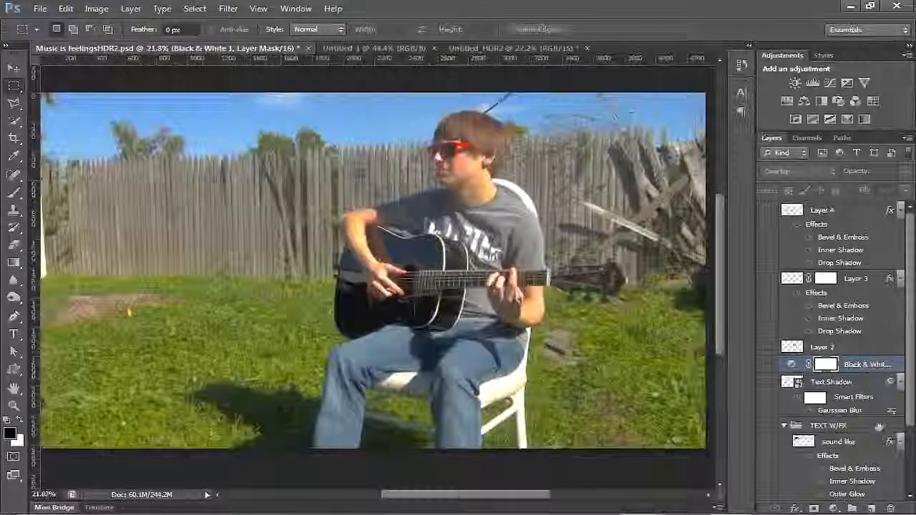
drag(910, 383, 909, 465)
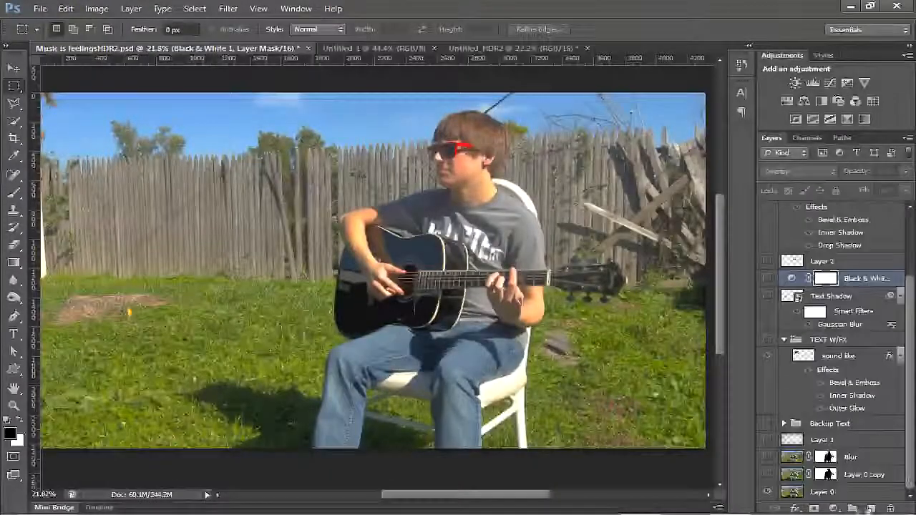
alt+click(767, 494)
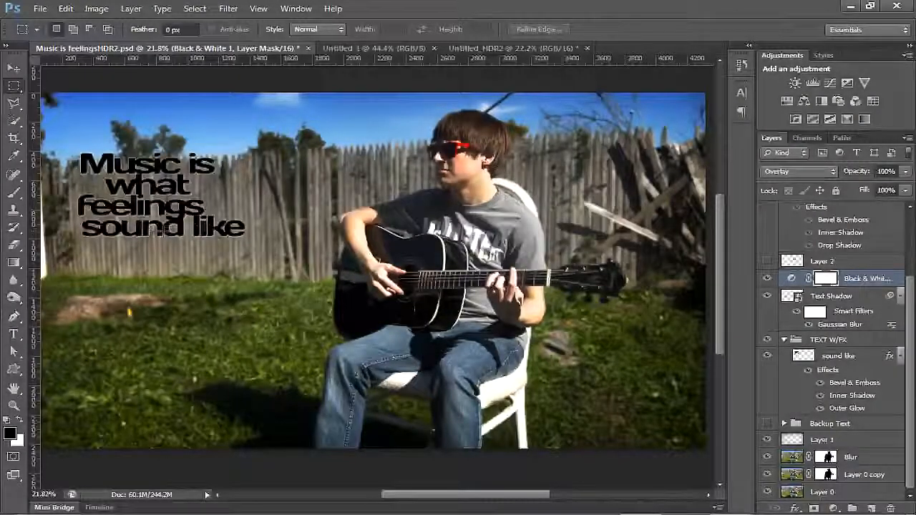
- Compare the image with and without the Black & White adjustment layer
right_click(229, 326)
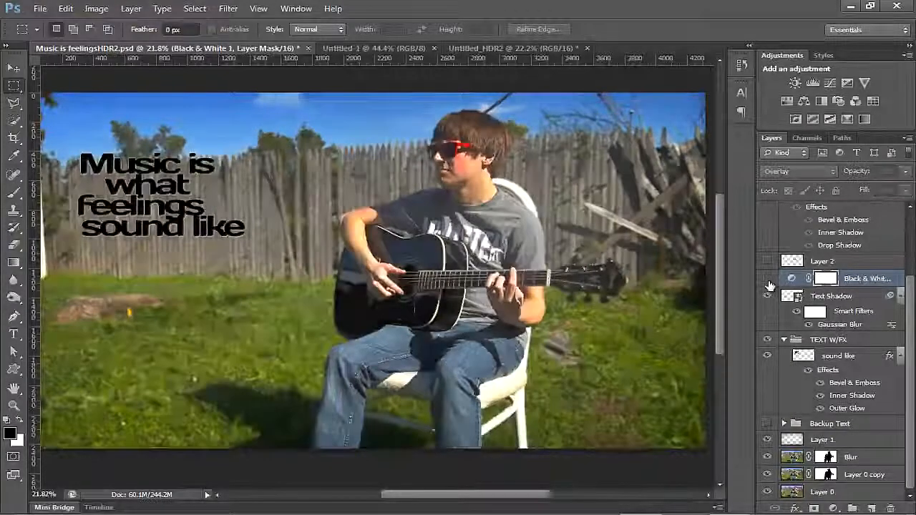
click(768, 281)
click(768, 281)
click(767, 280)
click(769, 283)
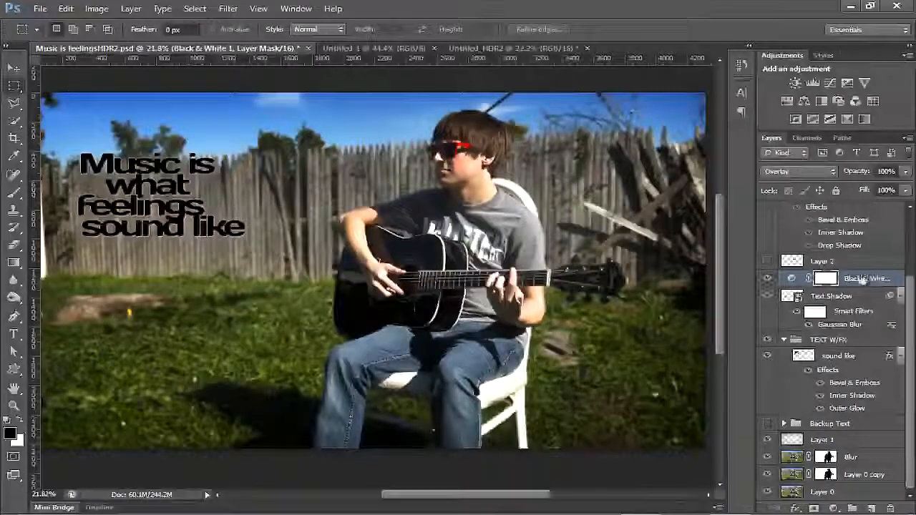
- Try the Normal blend mode on the Black & White adjustment layer and return it to Overlay
click(808, 172)
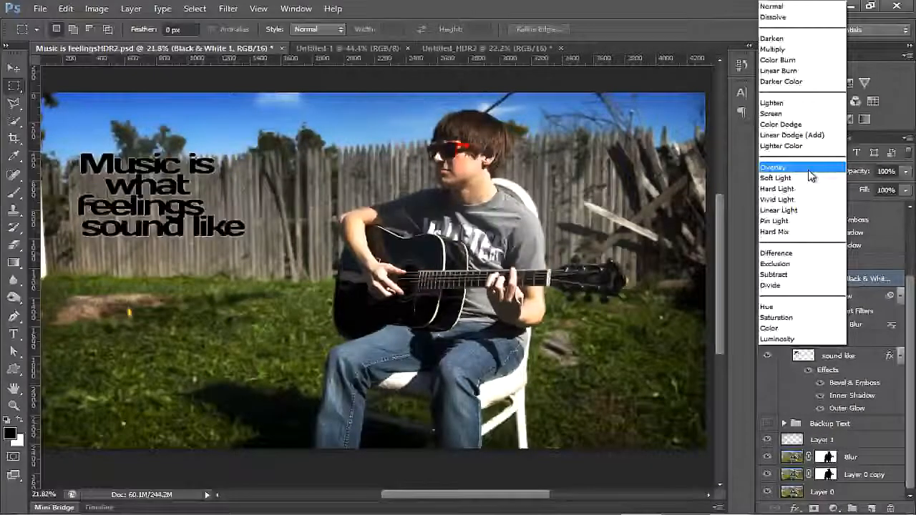
click(773, 7)
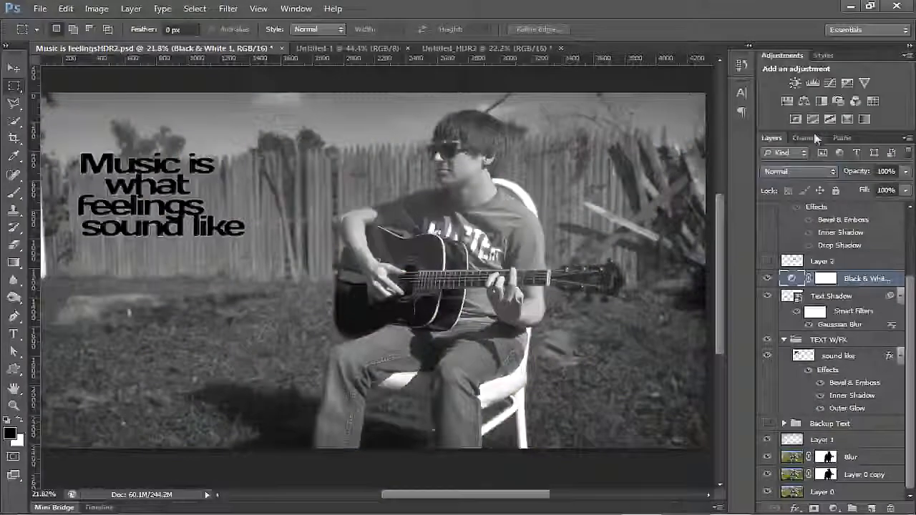
click(800, 171)
click(802, 168)
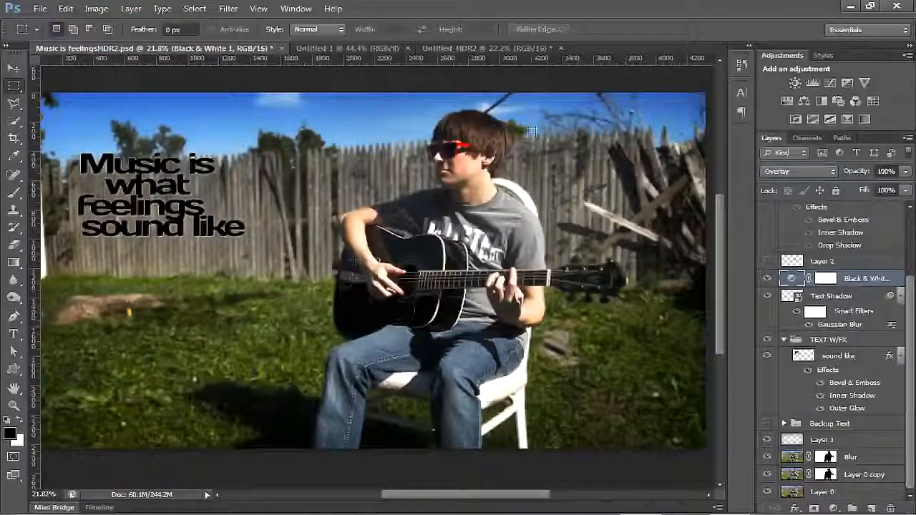
- Compare the image with and without the Blur layer
click(768, 458)
click(767, 458)
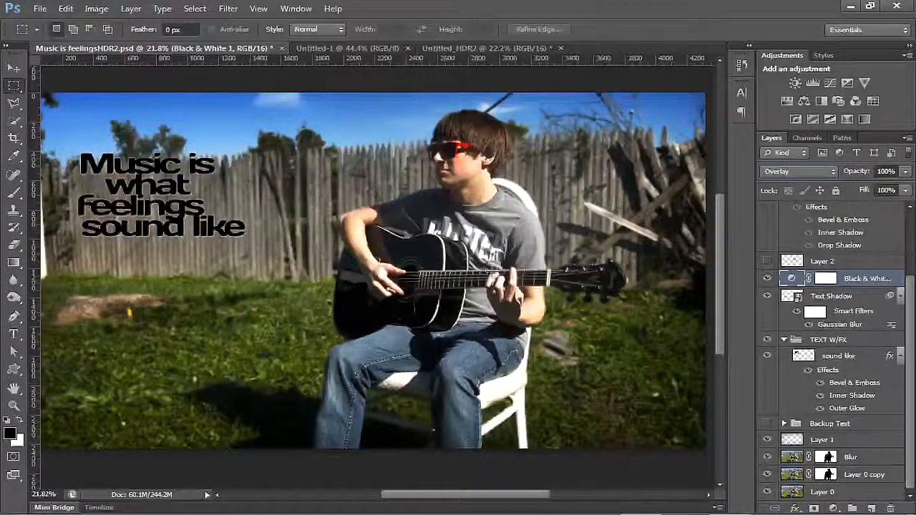
key(Down)
key(Up)
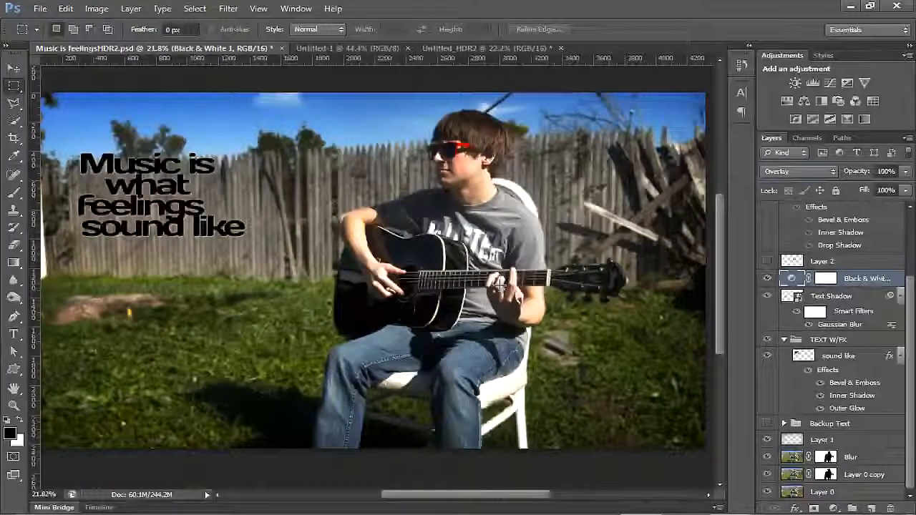
key(v)
scroll(422, 244, up, 1)
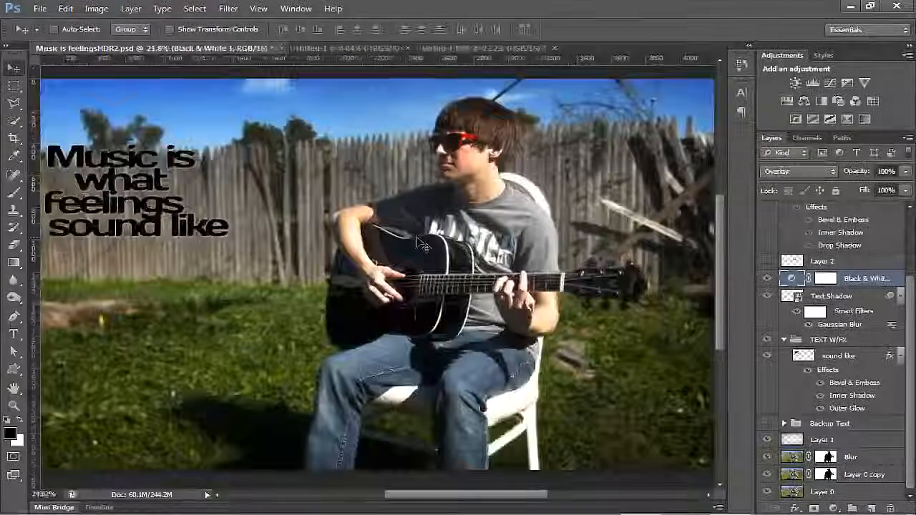
scroll(422, 243, down, 2)
scroll(423, 244, up, 1)
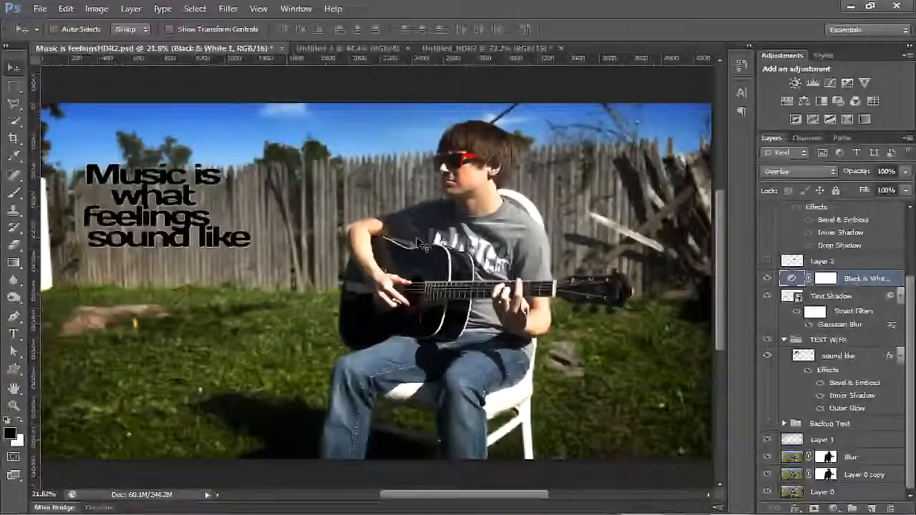